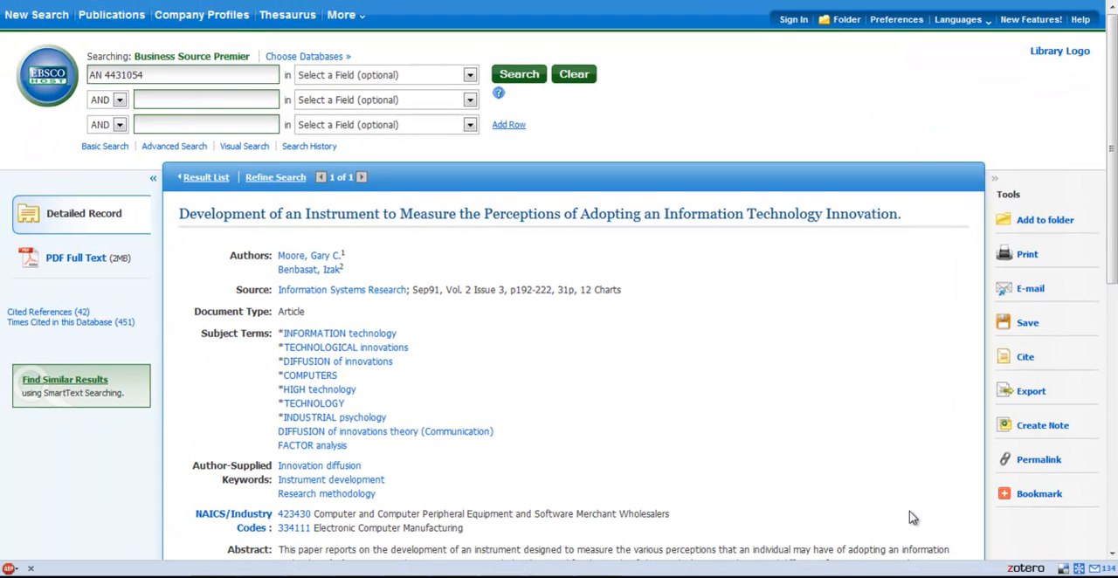
# Create a collection named Survey Development in the Zotero library and locate it among the collections
pyautogui.click(1025, 568)
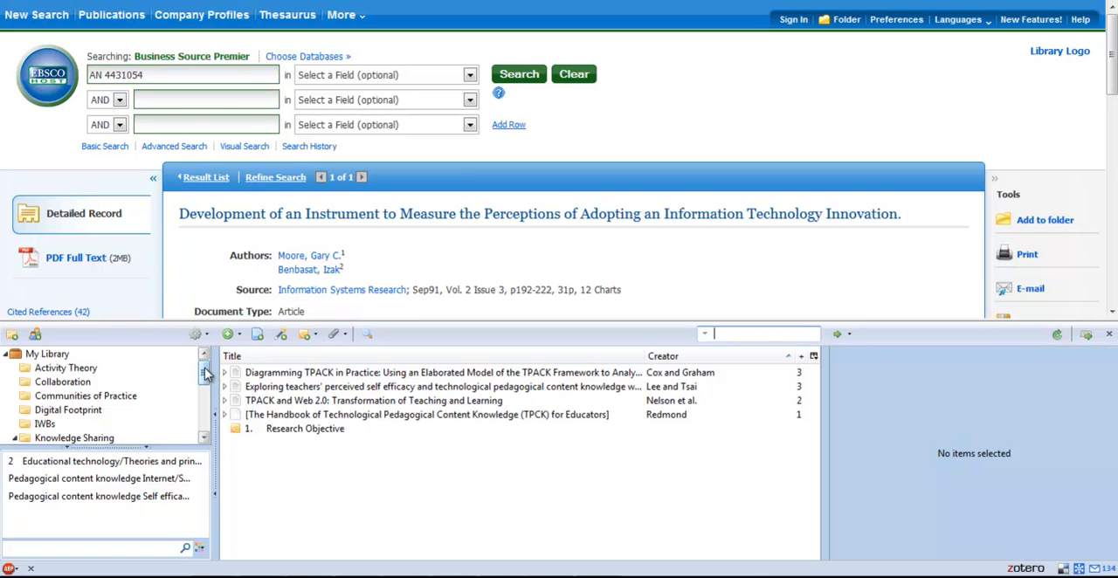
pyautogui.moveTo(203, 374)
pyautogui.mouseDown()
pyautogui.moveTo(203, 416)
pyautogui.moveTo(202, 367)
pyautogui.mouseUp()
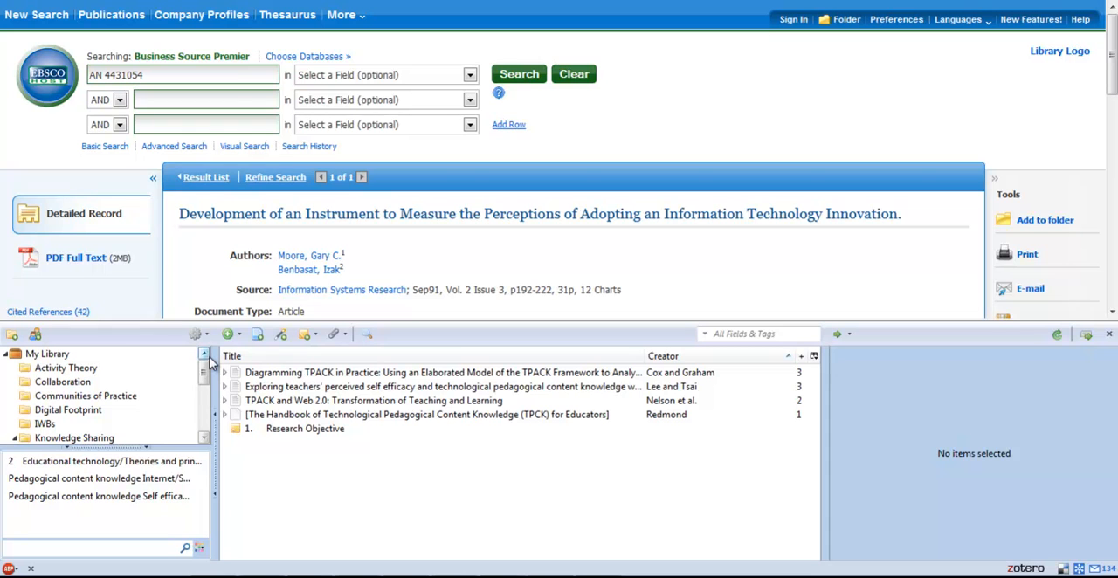
pyautogui.click(11, 336)
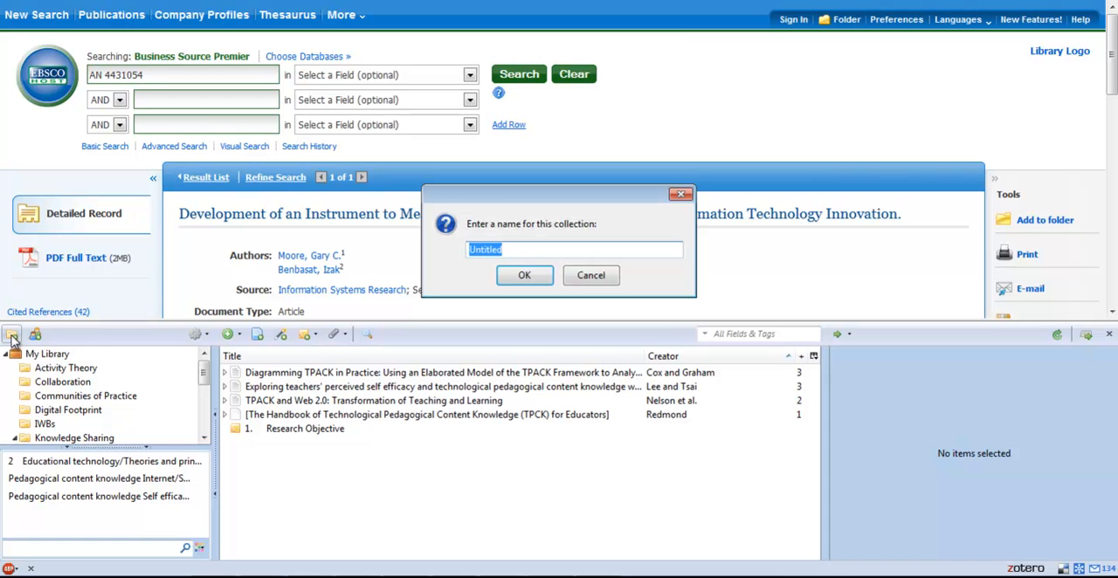
pyautogui.press('BackSpace')
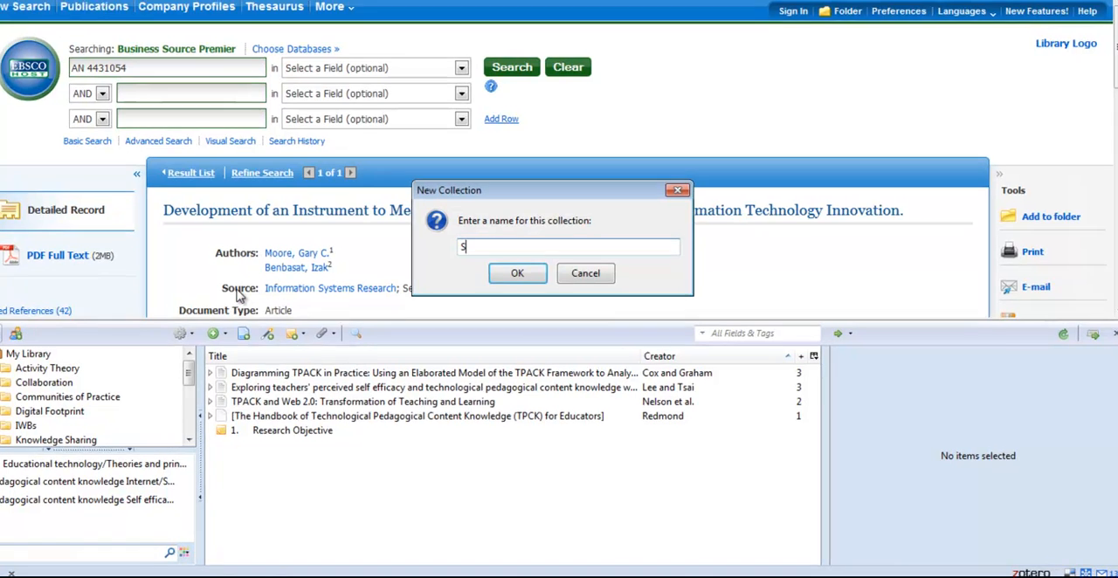
pyautogui.write('Survey')
pyautogui.write(' D')
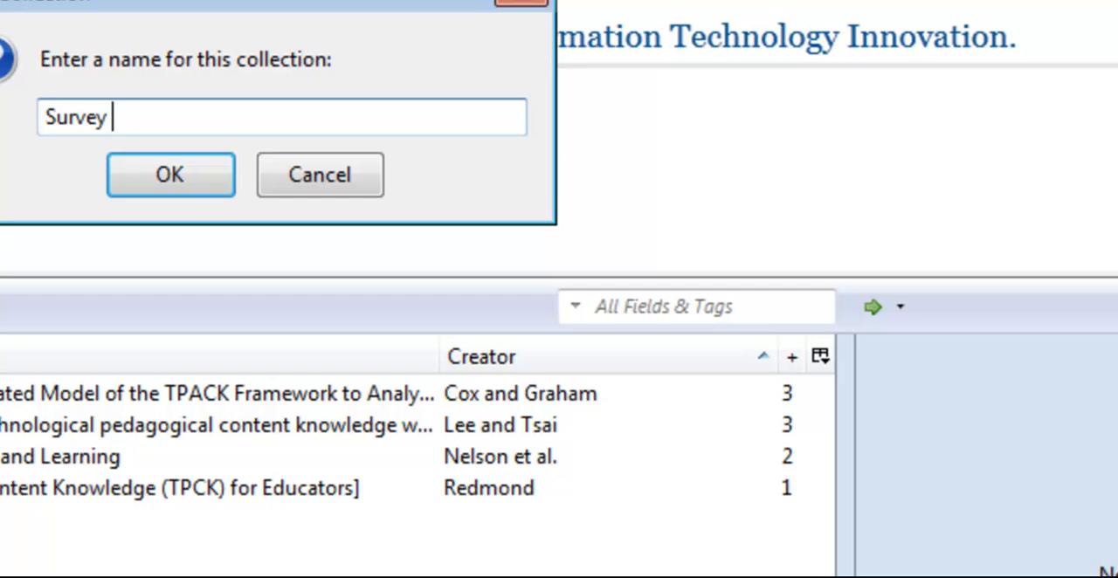
pyautogui.write('evelopm')
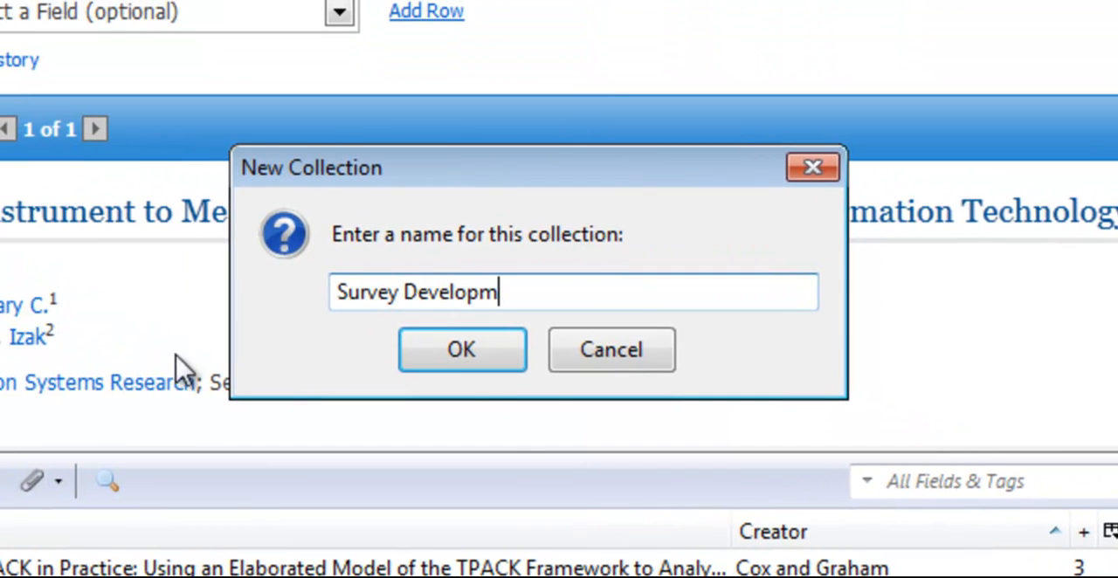
pyautogui.write('ent')
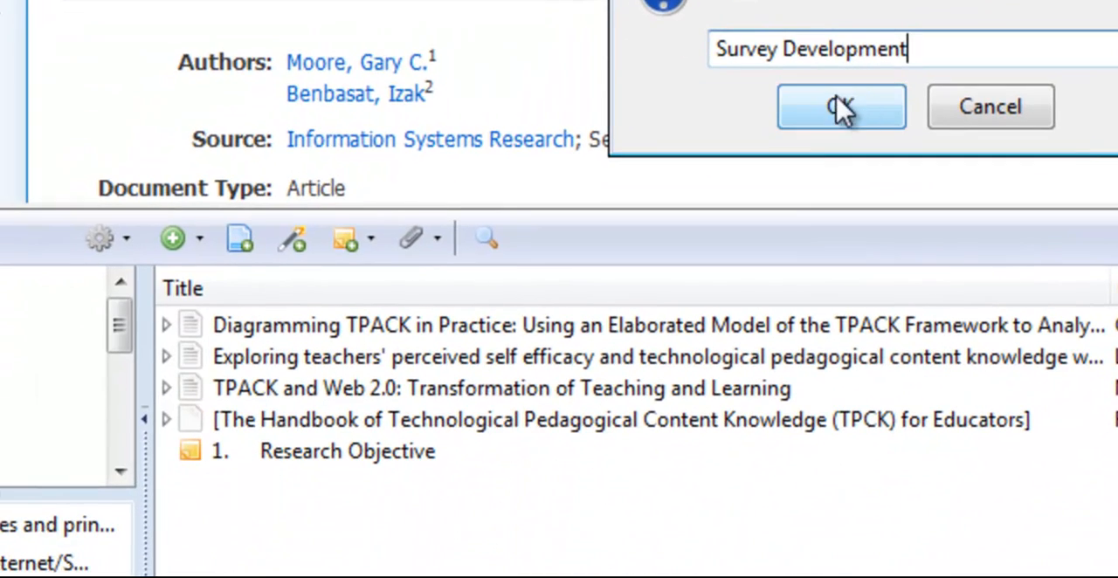
pyautogui.click(697, 200)
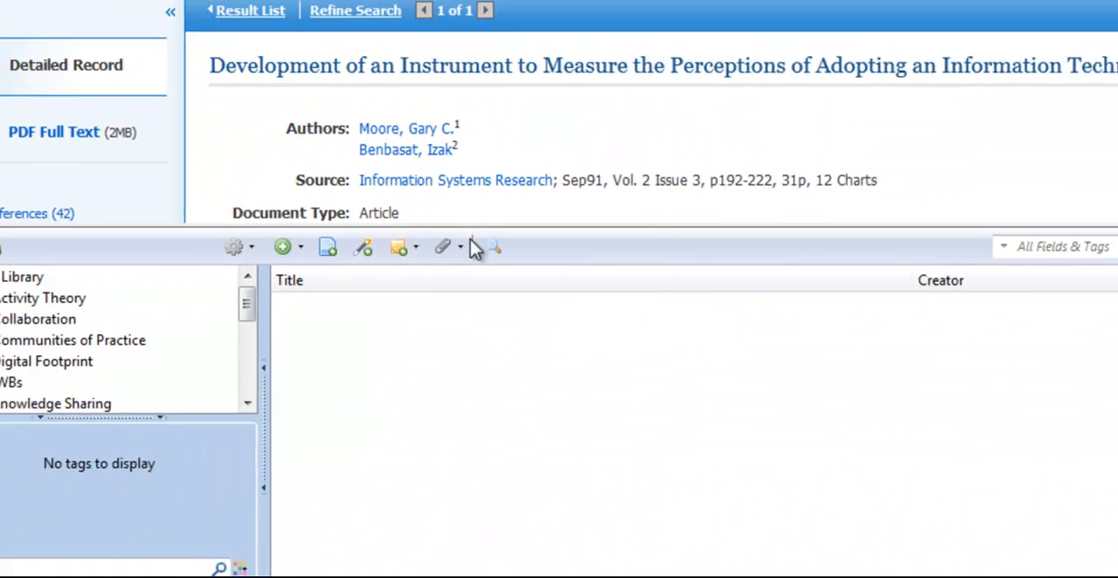
pyautogui.moveTo(134, 317); pyautogui.dragTo(137, 366)
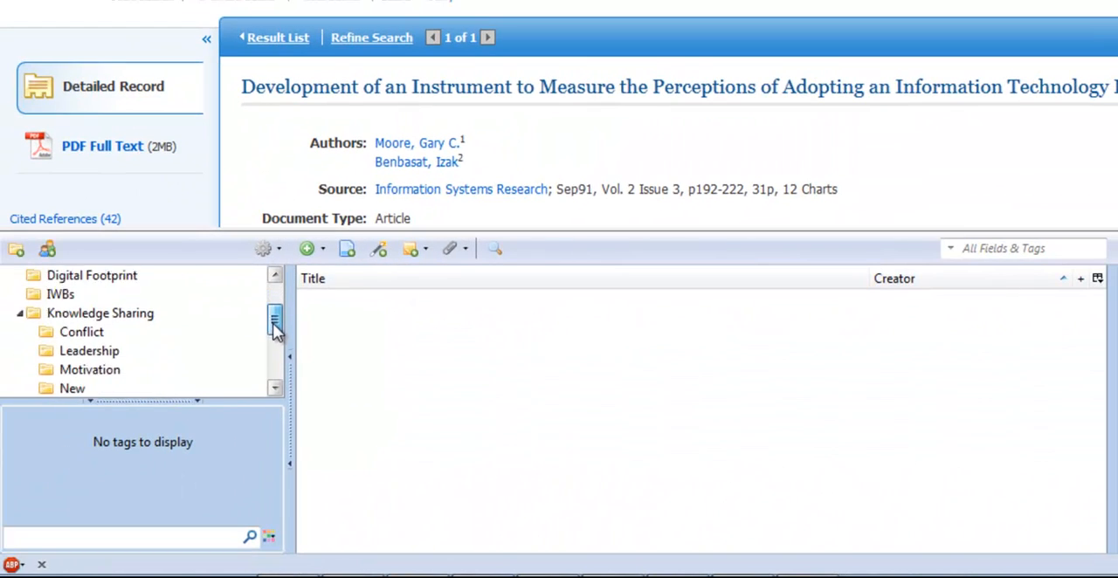
pyautogui.moveTo(275, 330); pyautogui.dragTo(280, 365)
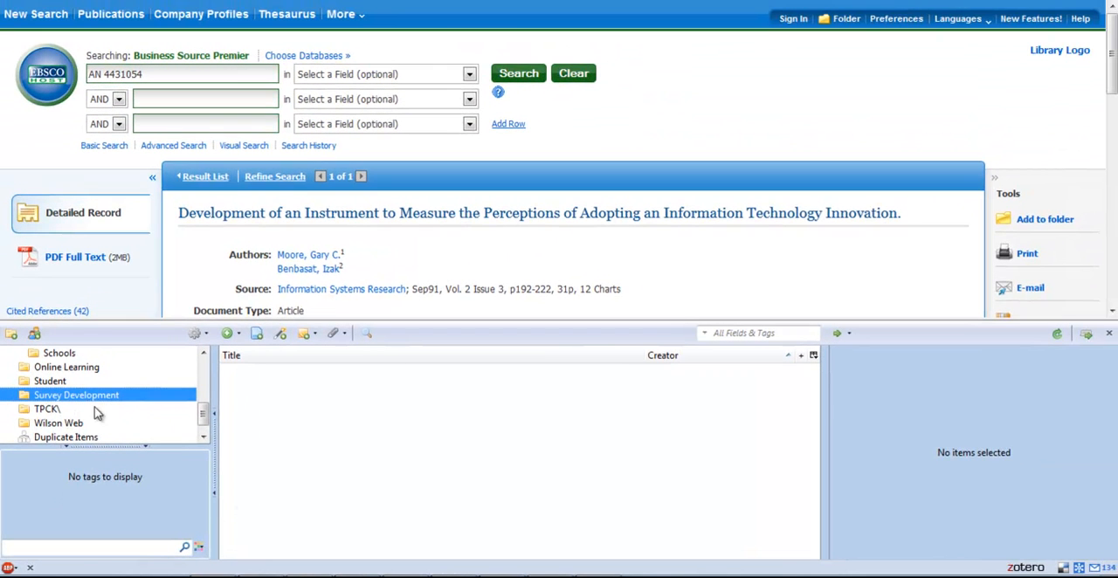
pyautogui.click(1108, 334)
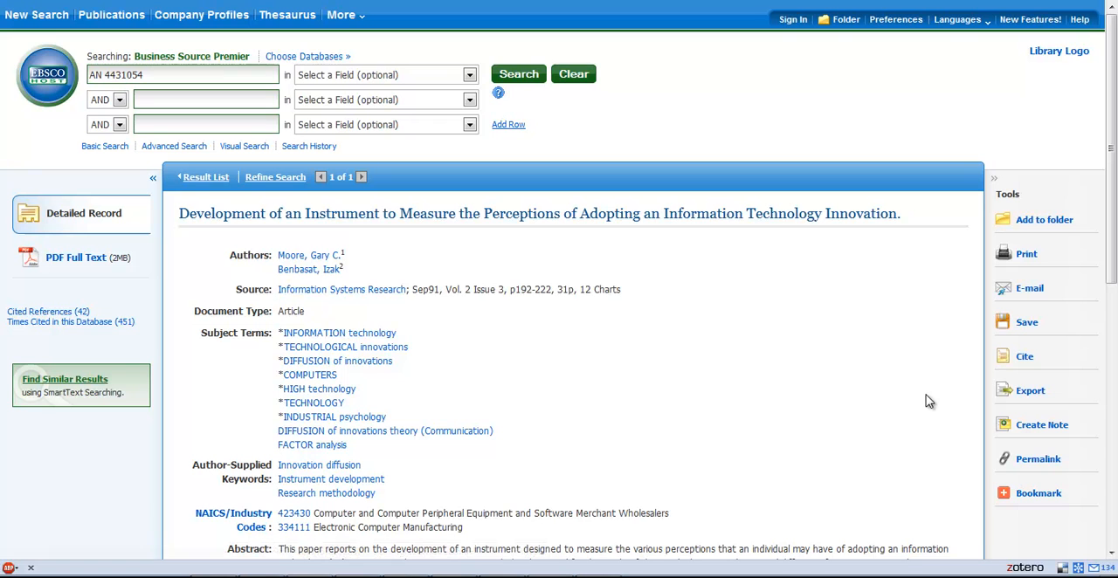
# Export the article's citation to Zotero using Direct Export in RIS Format
pyautogui.click(1040, 395)
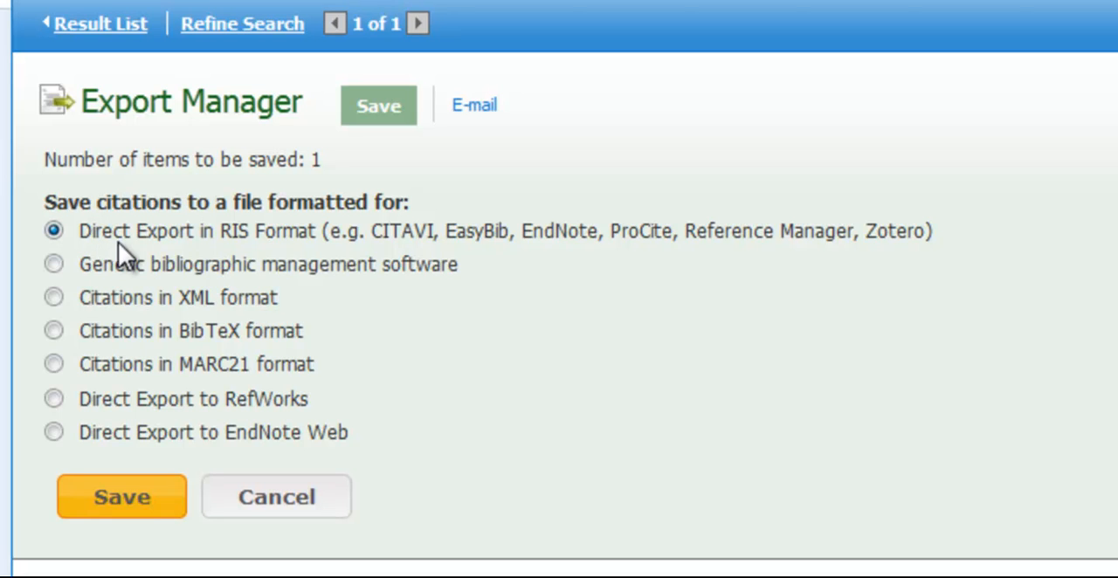
pyautogui.click(242, 234)
pyautogui.moveTo(869, 232); pyautogui.dragTo(926, 235)
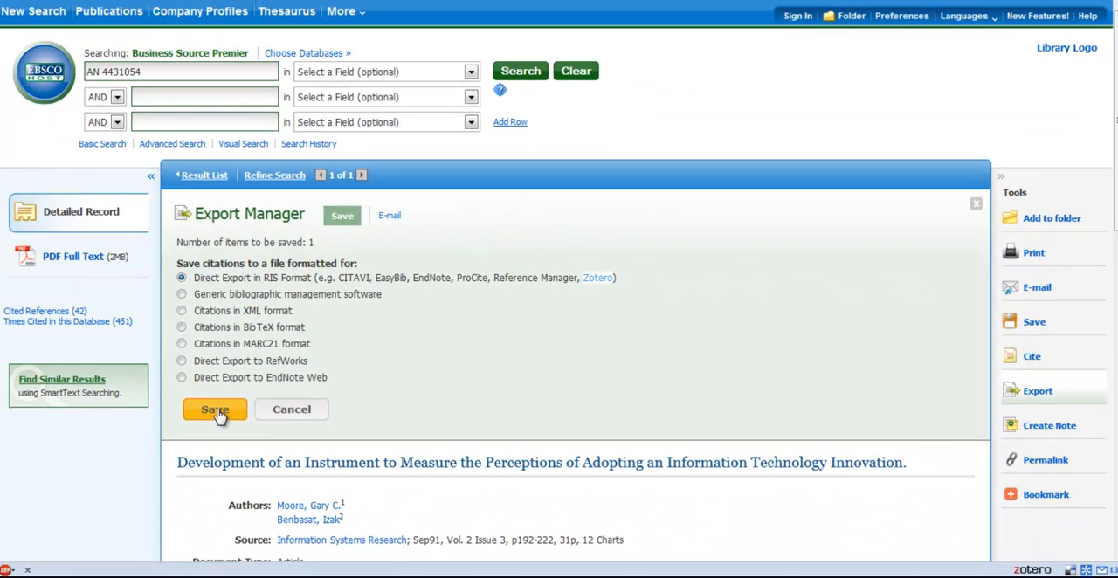
pyautogui.click(122, 497)
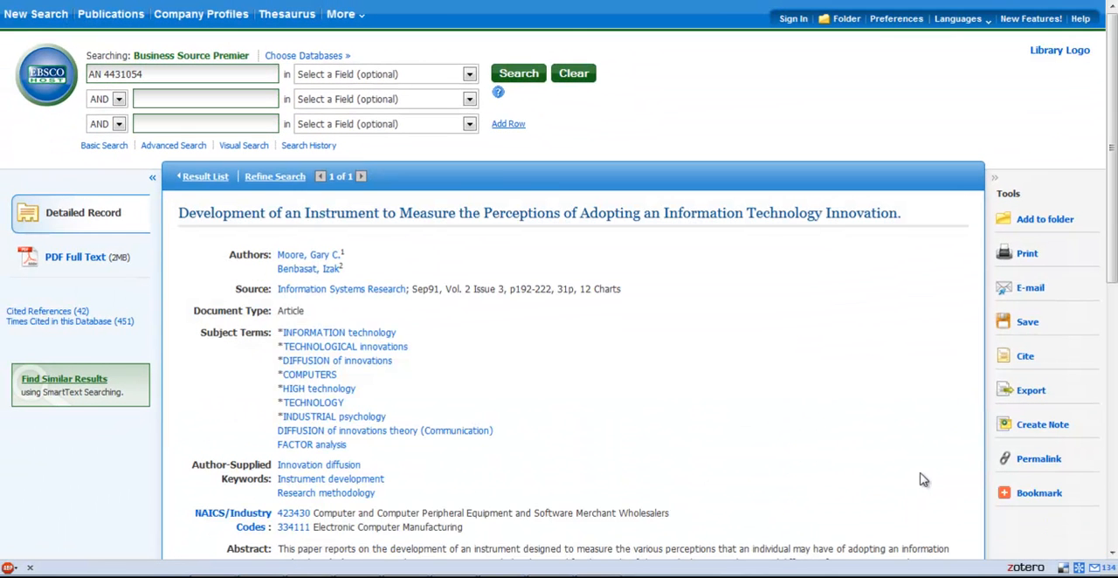
# Add the tag 1 to the imported article in Zotero's Survey Development collection
pyautogui.click(1027, 568)
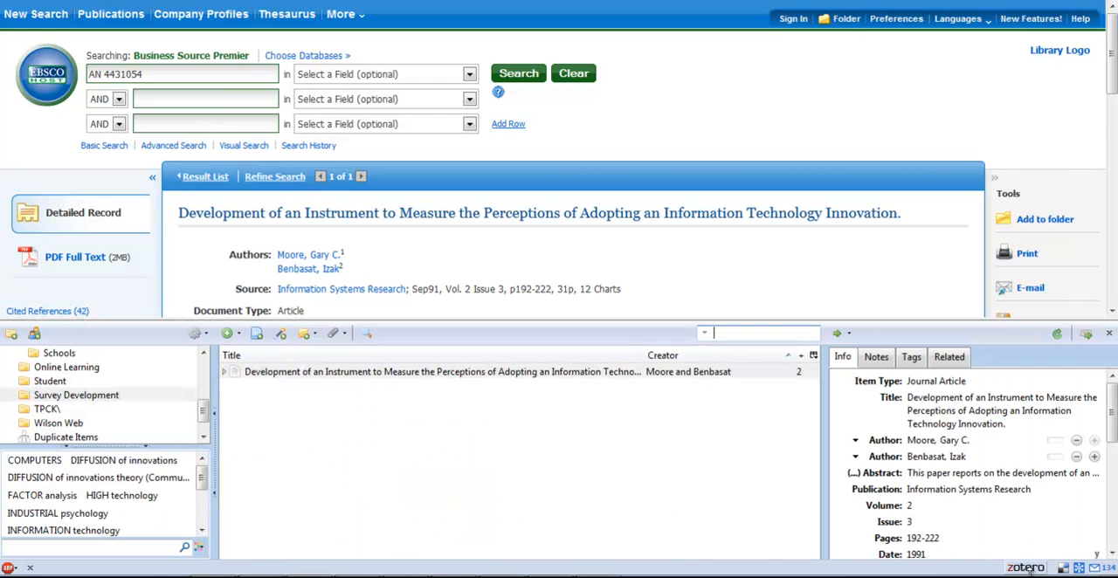
pyautogui.click(116, 400)
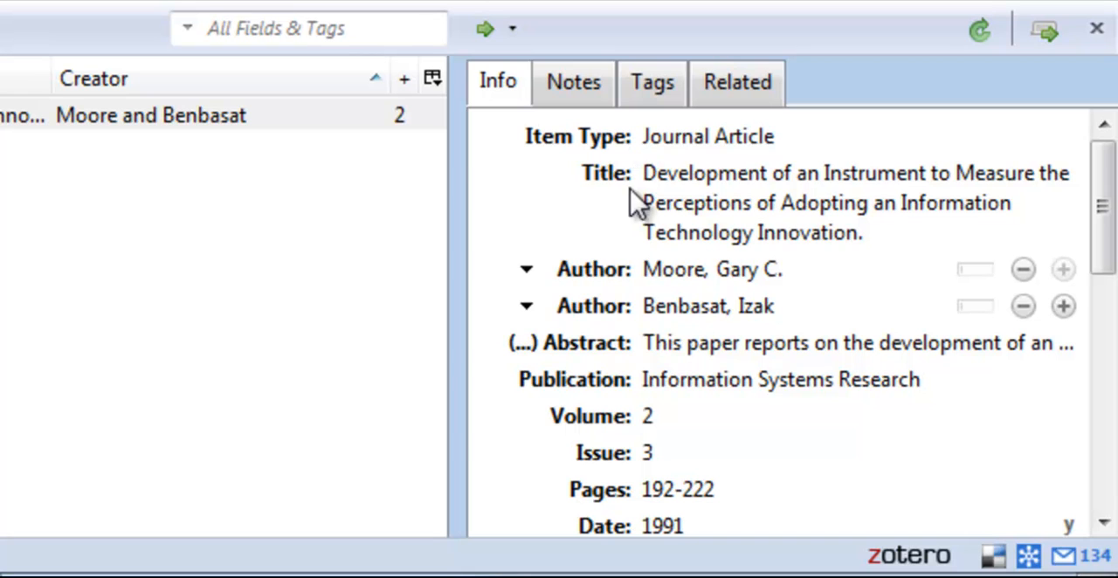
pyautogui.click(656, 92)
pyautogui.moveTo(1108, 215); pyautogui.dragTo(1115, 187)
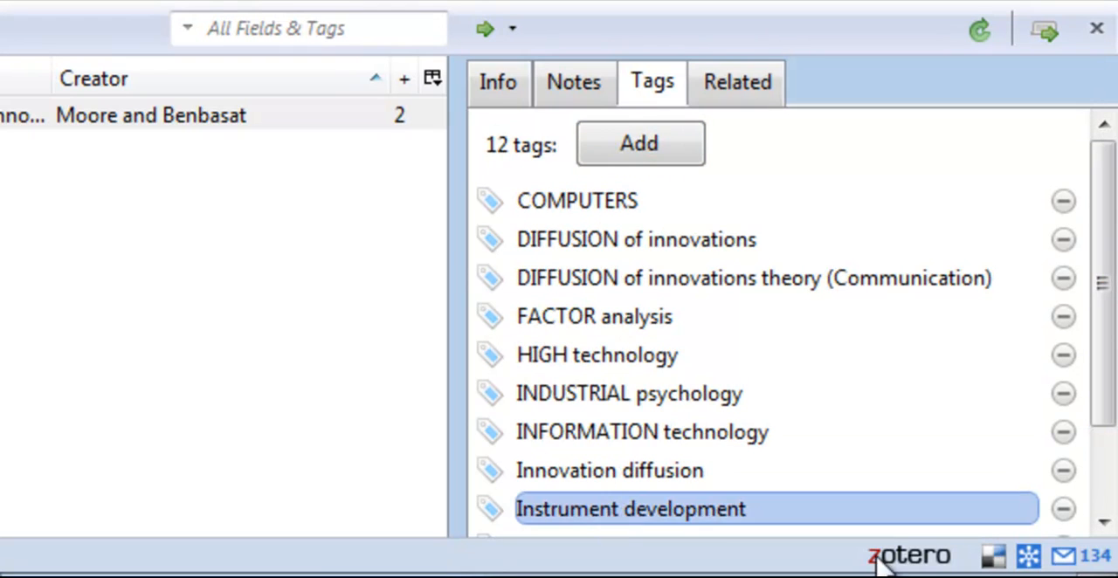
pyautogui.click(643, 157)
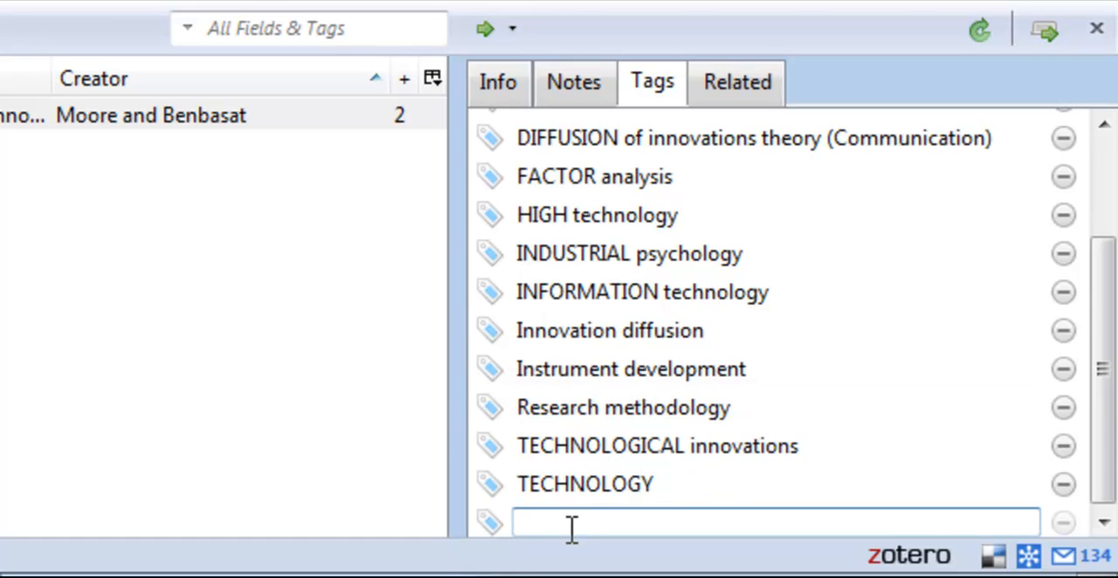
pyautogui.write('1')
pyautogui.click(218, 409)
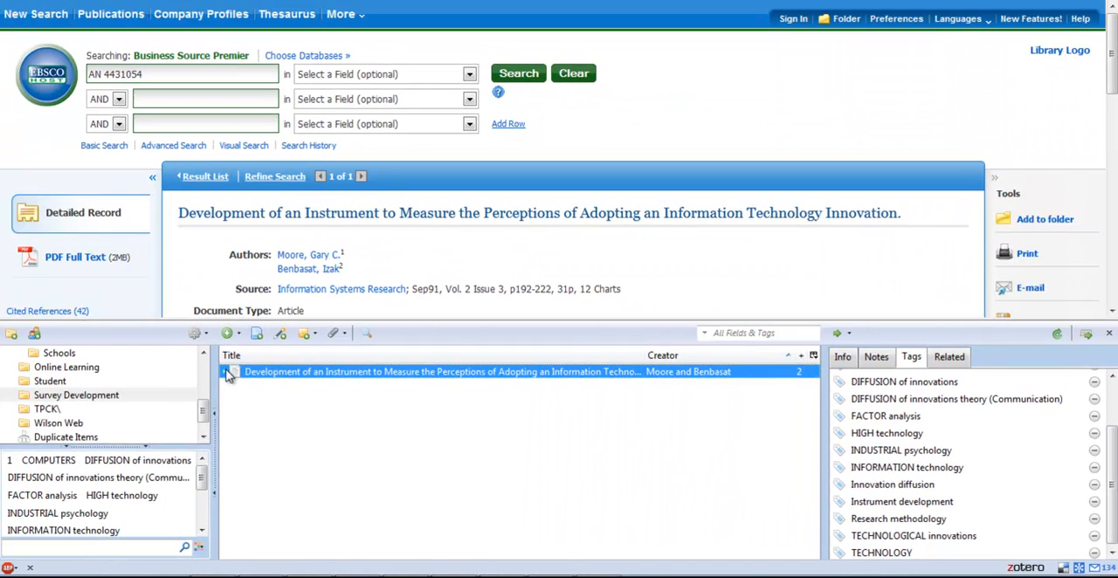
pyautogui.click(161, 358)
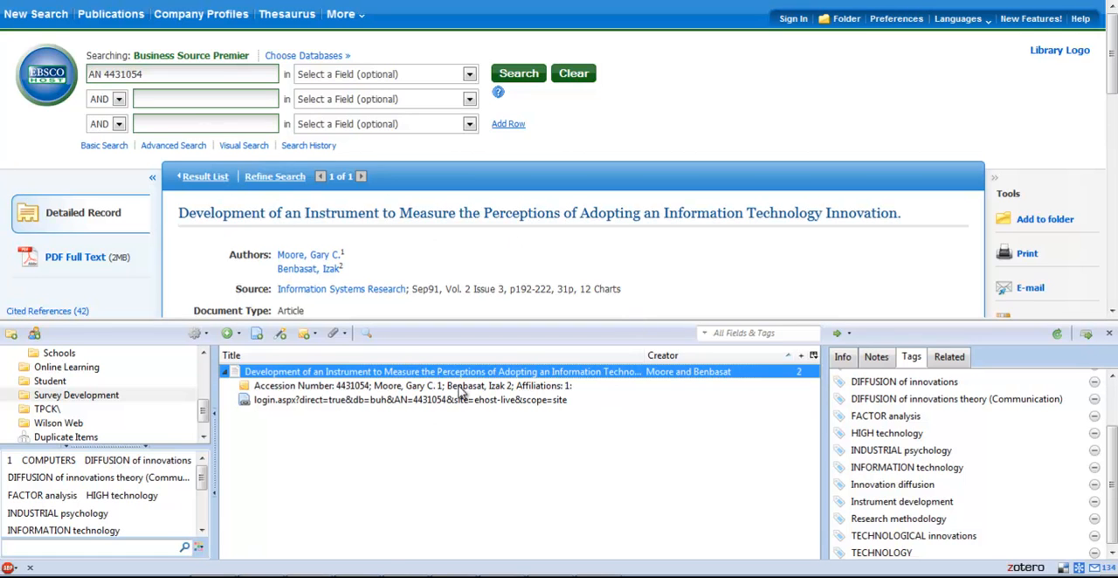
pyautogui.click(1110, 335)
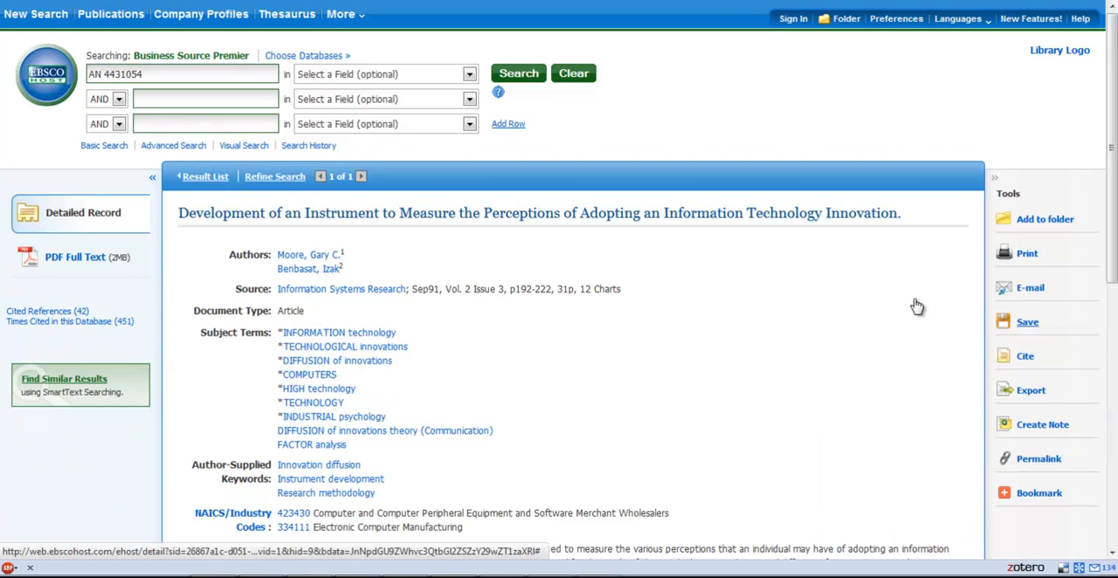
# Open the article's PDF full text, start saving it, and create a Survey Development folder inside the Research folder
pyautogui.click(80, 259)
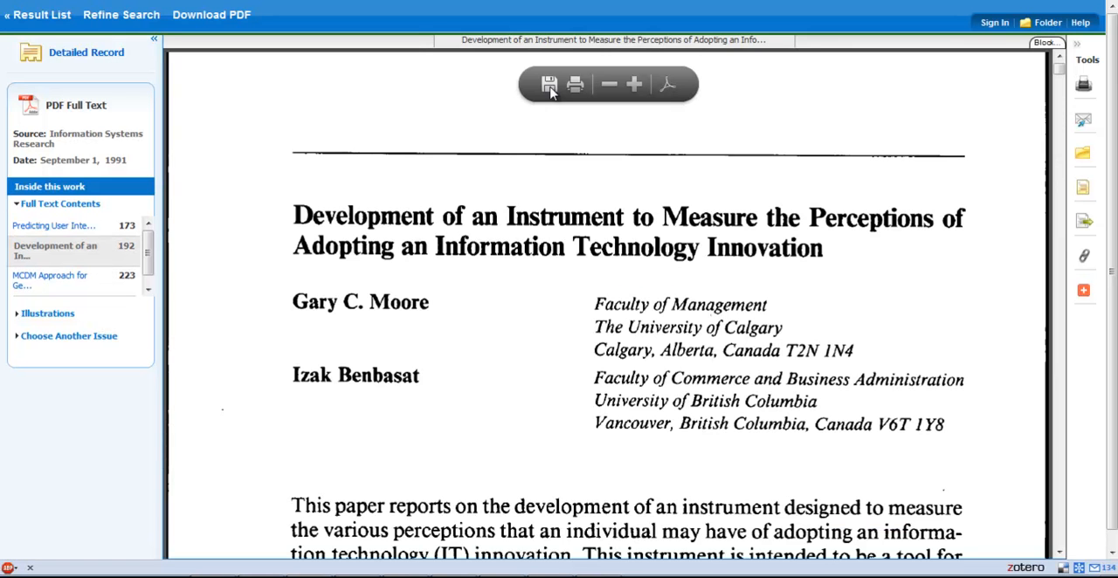
pyautogui.click(550, 84)
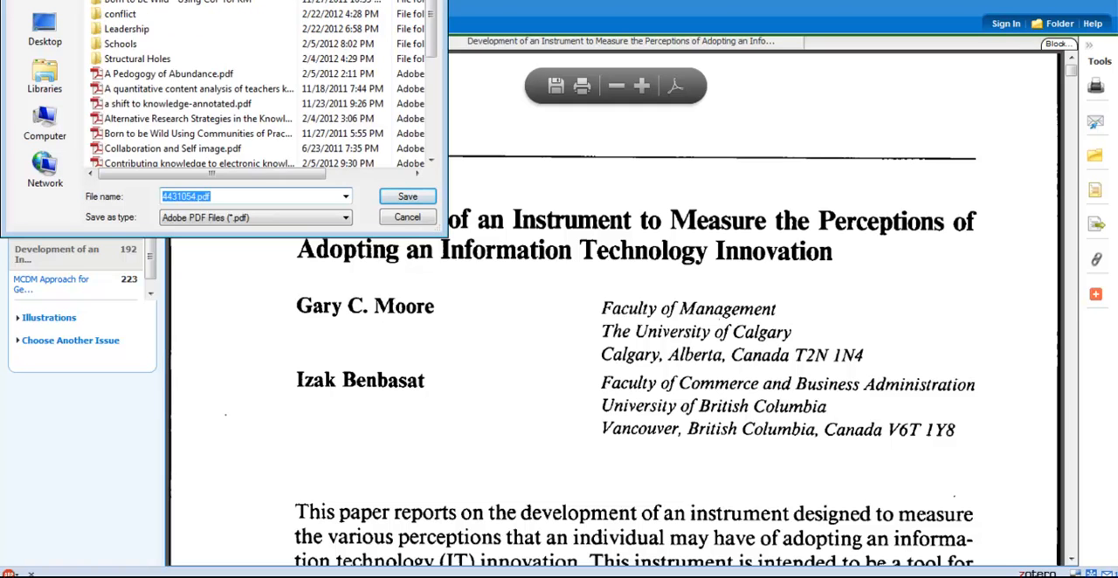
pyautogui.hotkey('alt', 'Up')
pyautogui.hotkey('ctrl', 'shift', 'n')
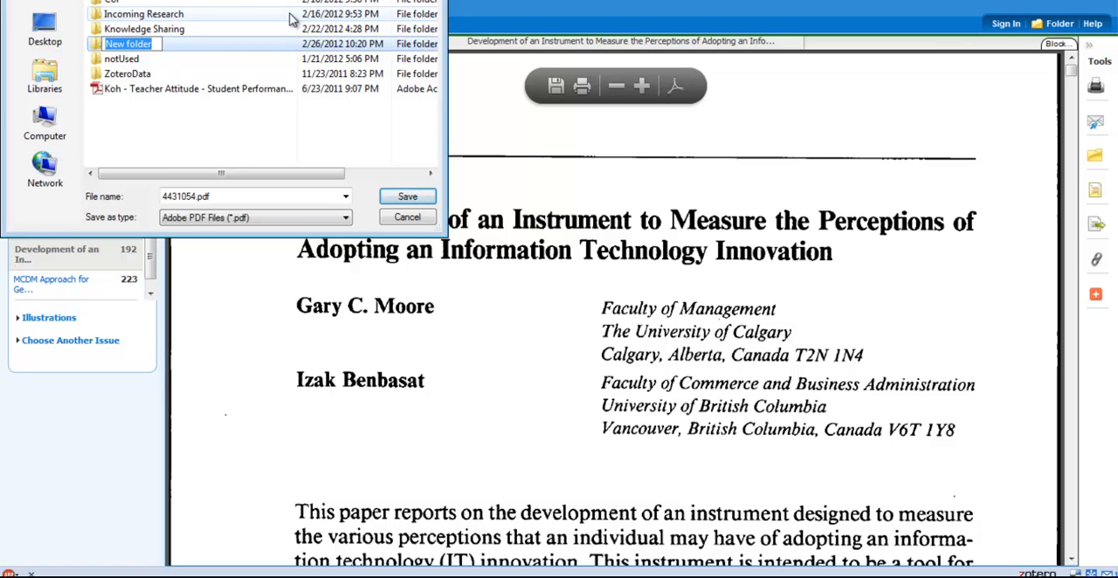
pyautogui.write('Survey')
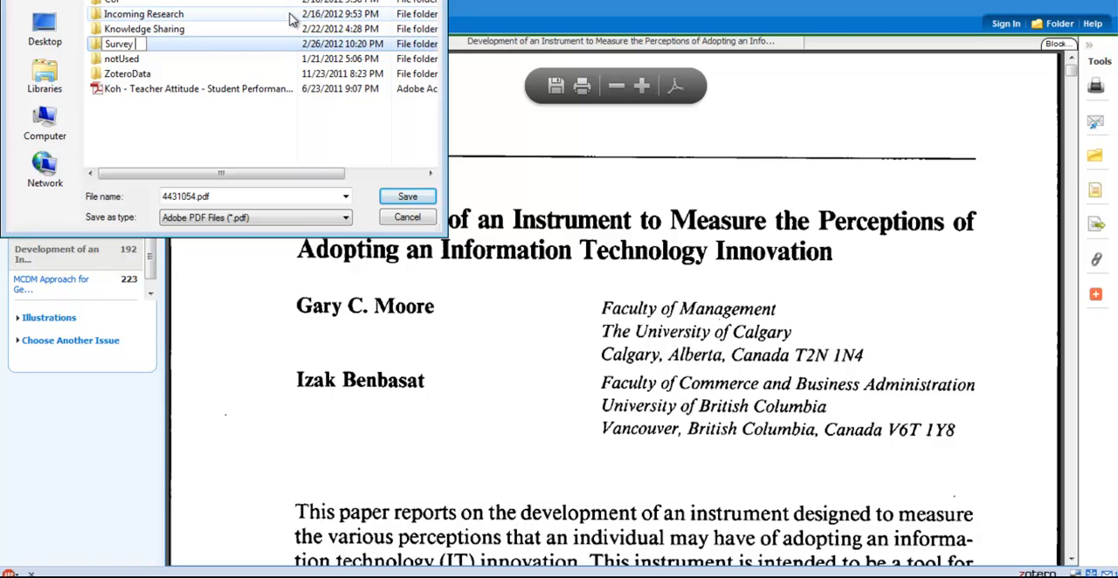
pyautogui.write(' Development')
pyautogui.press('Return')
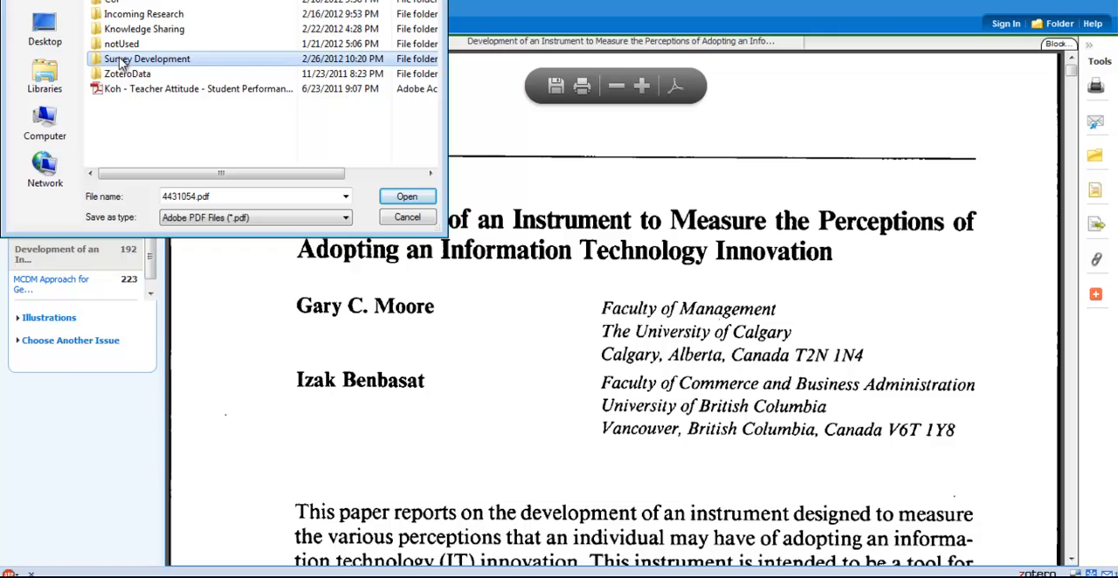
# Save the PDF in the Research folder as DevelopmentOfSurvey_Moore_Benbasat.pdf
pyautogui.doubleClick(192, 196)
pyautogui.click(192, 195)
pyautogui.moveTo(198, 196); pyautogui.dragTo(162, 196)
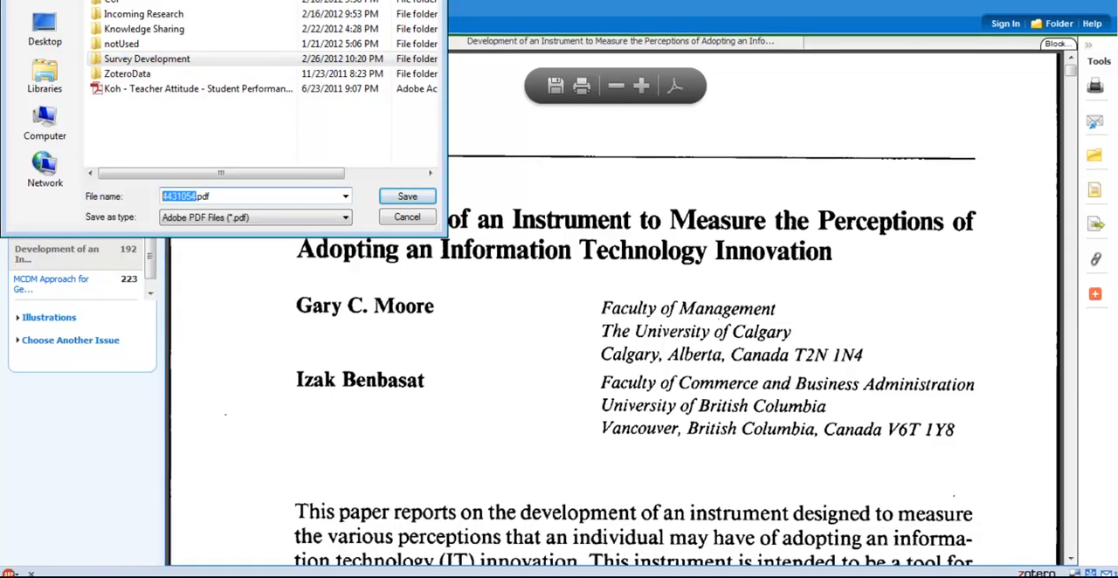
pyautogui.moveTo(266, 0); pyautogui.dragTo(650, 286)
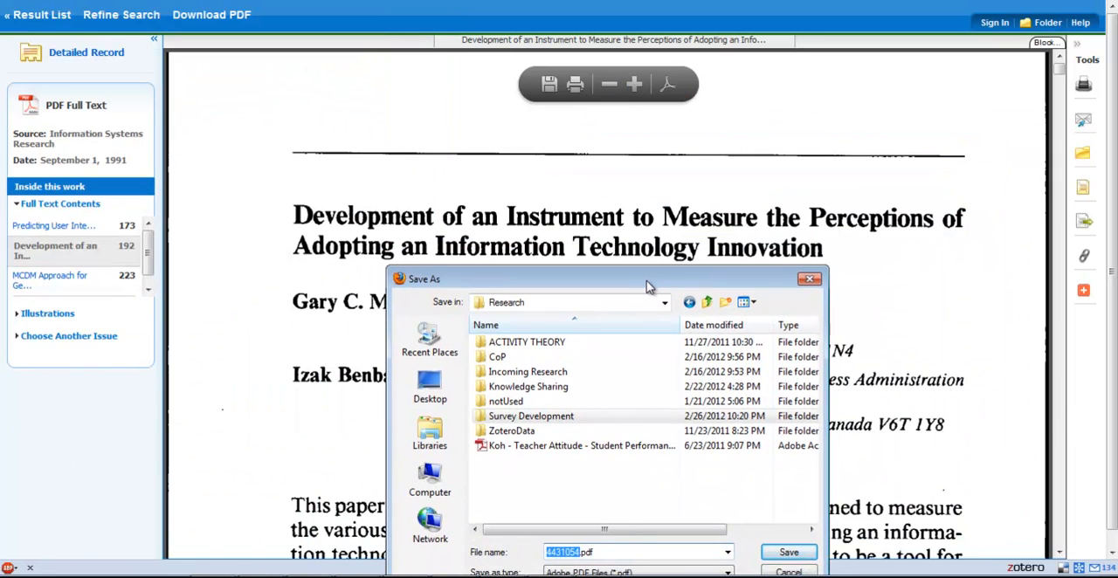
pyautogui.write('Developemt')
pyautogui.press('BackSpace')
pyautogui.press('BackSpace')
pyautogui.write('mentOfSurvey_Moore_Benbasat')
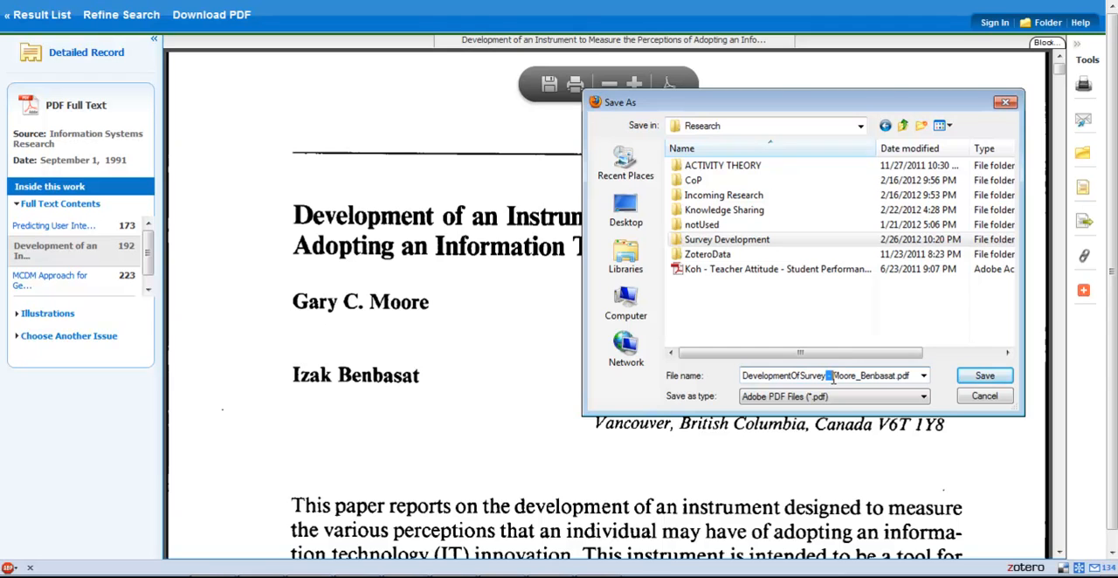
pyautogui.write('_')
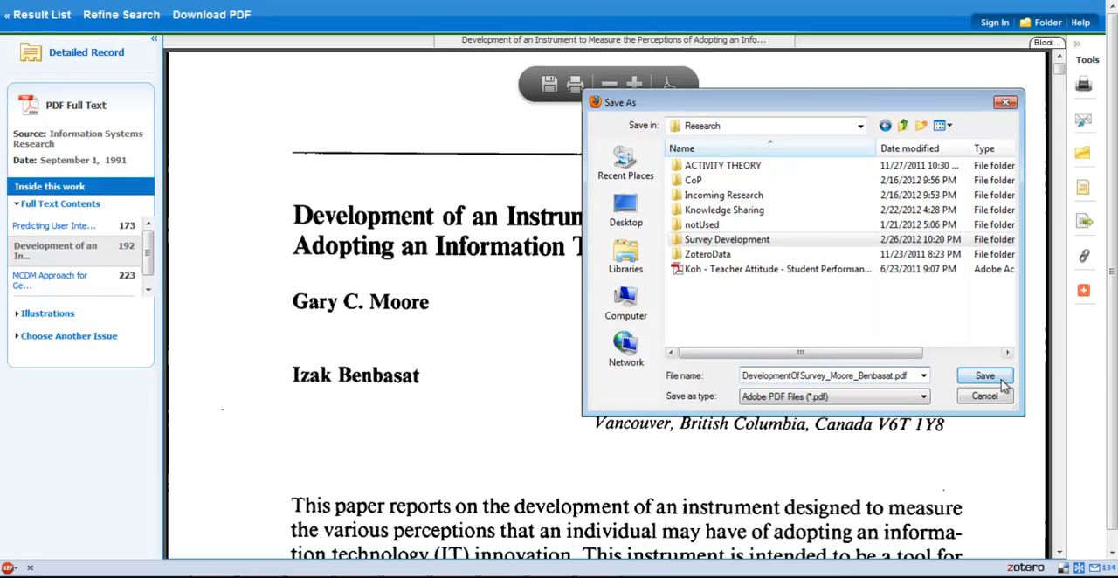
pyautogui.click(985, 377)
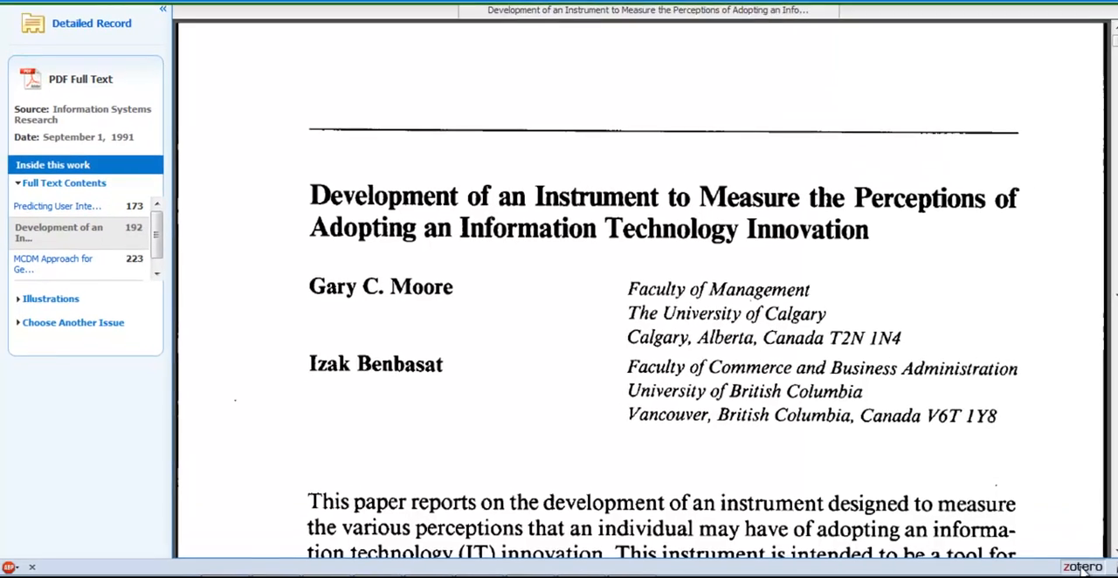
# Store a copy of DevelopmentOfAnInstrument_Moore_.pdf from the Research folder in Zotero's Survey Development collection
pyautogui.click(1026, 568)
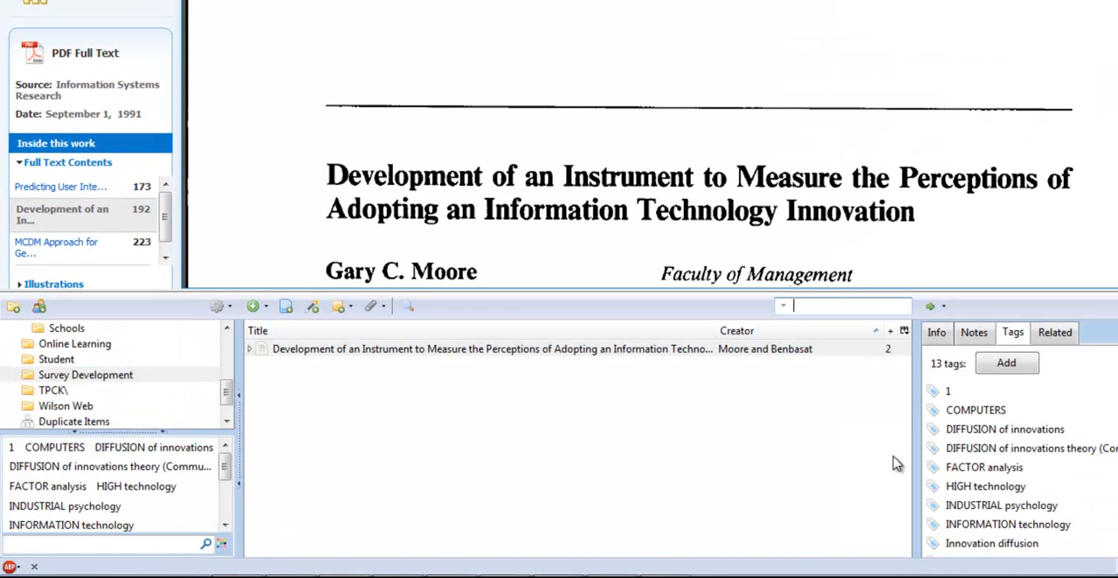
pyautogui.click(306, 353)
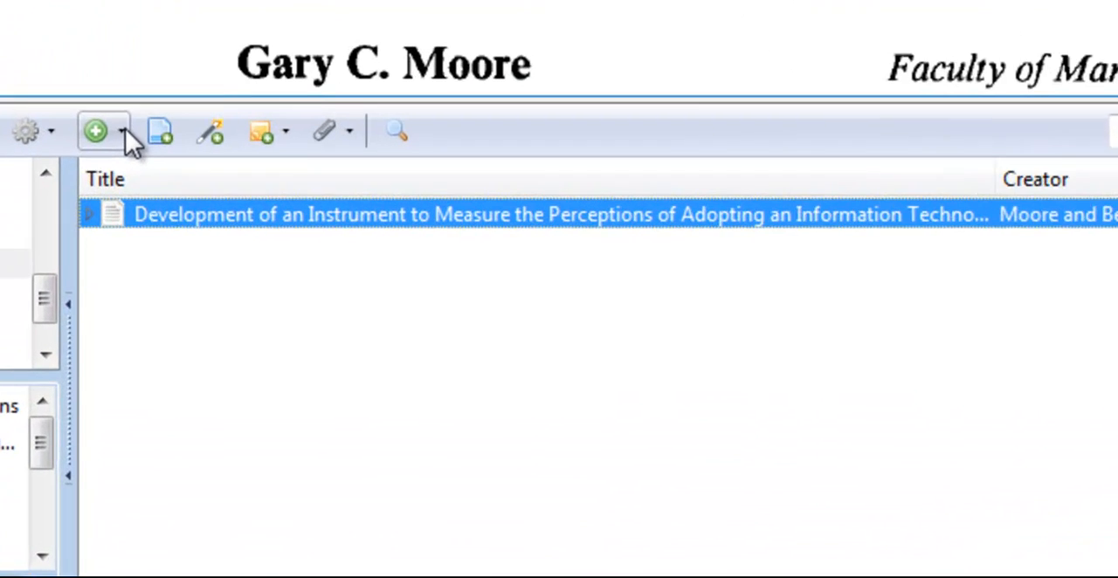
pyautogui.click(244, 279)
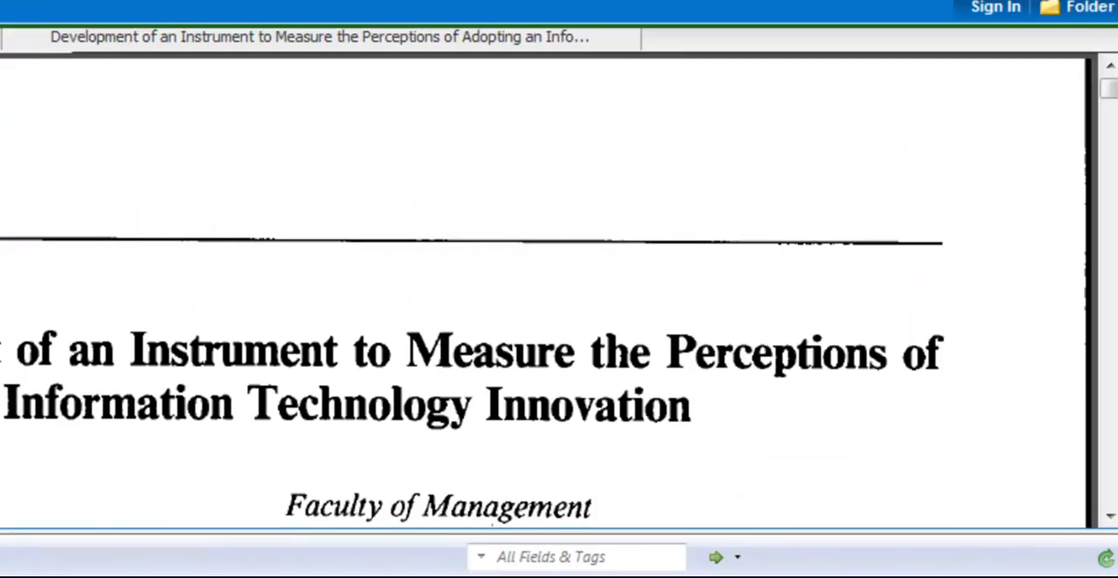
pyautogui.click(218, 414)
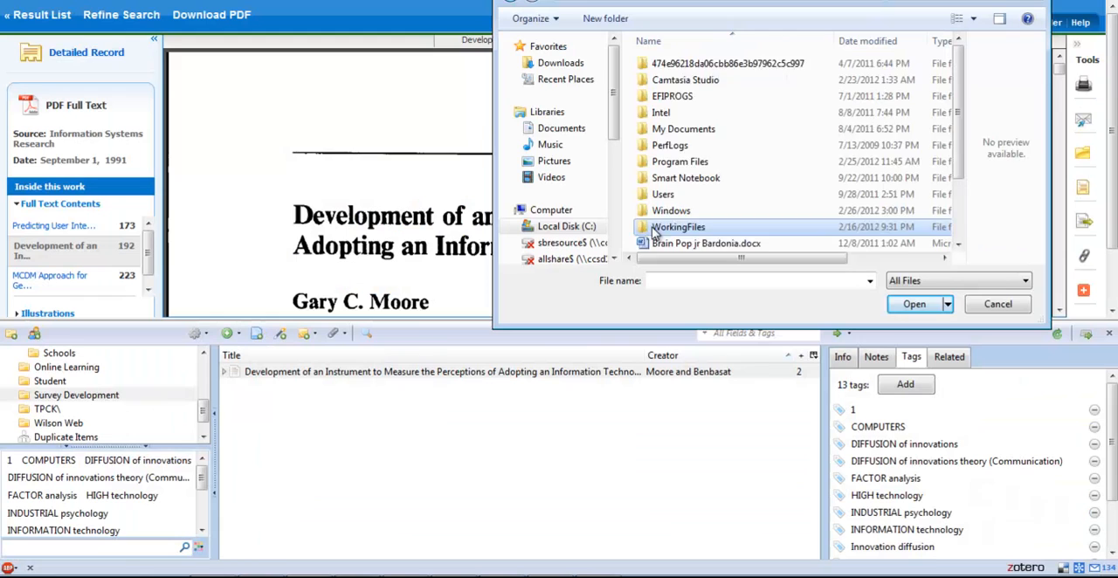
pyautogui.doubleClick(678, 227)
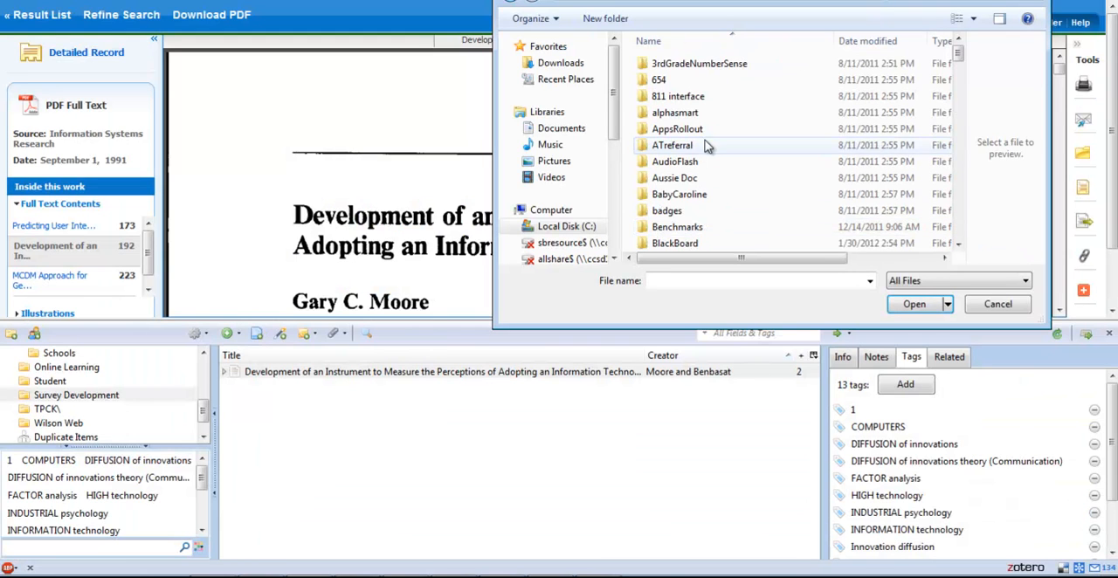
pyautogui.click(707, 146)
pyautogui.press('r')
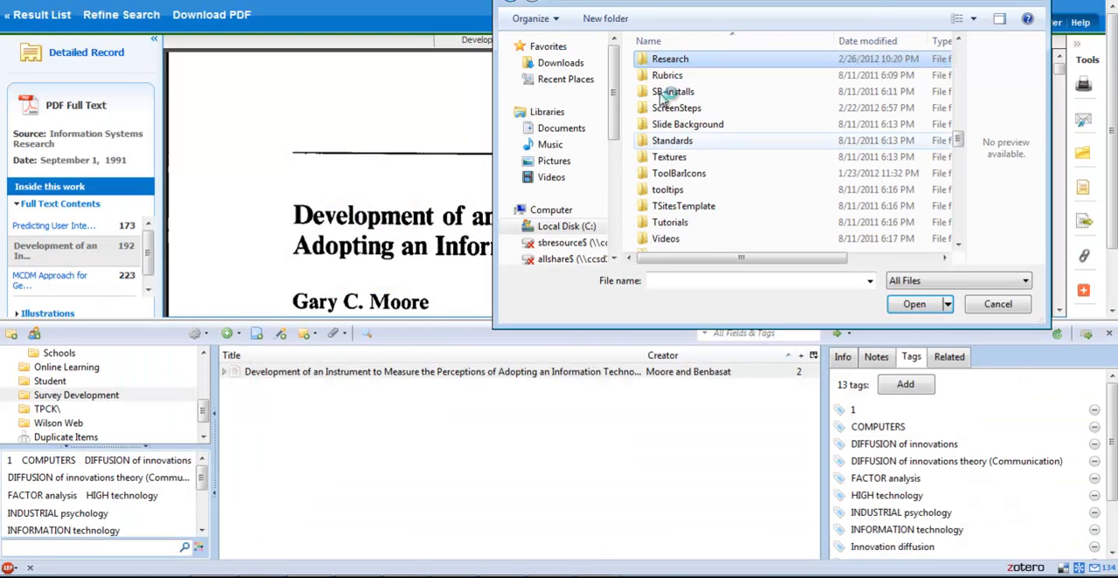
pyautogui.doubleClick(661, 61)
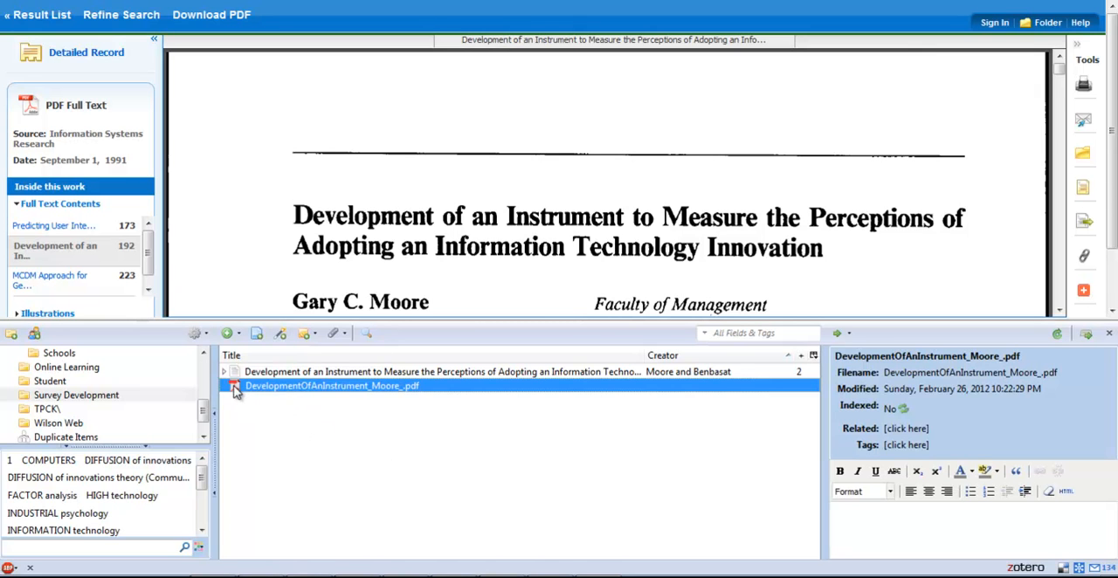
# Attach DevelopmentOfAnInstrument_Moore_.pdf to the article's record and sync the Zotero library
pyautogui.moveTo(235, 391); pyautogui.dragTo(293, 375)
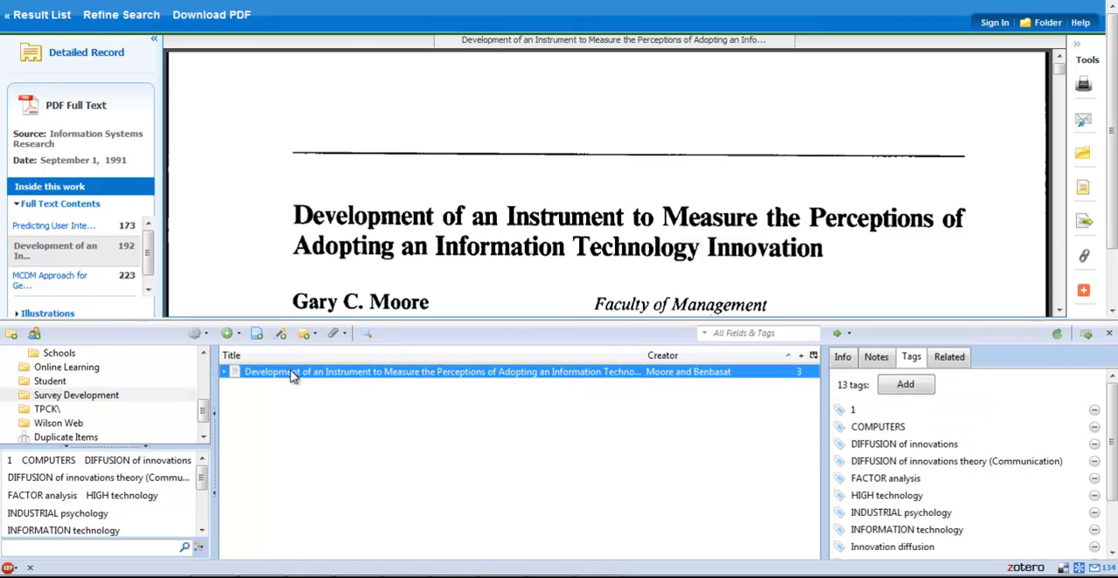
pyautogui.click(226, 373)
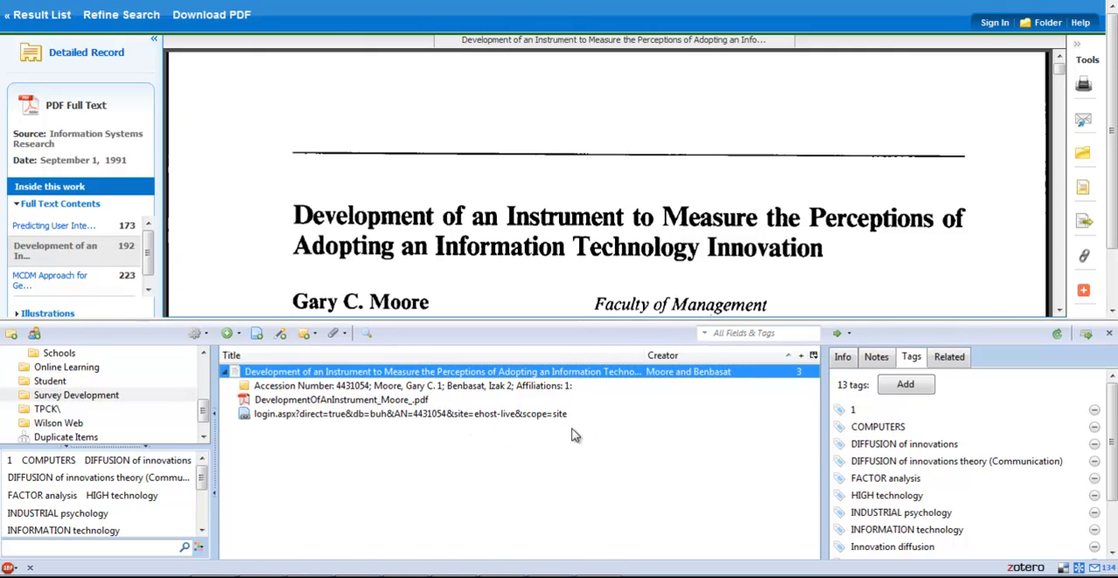
pyautogui.click(1057, 337)
pyautogui.click(1059, 336)
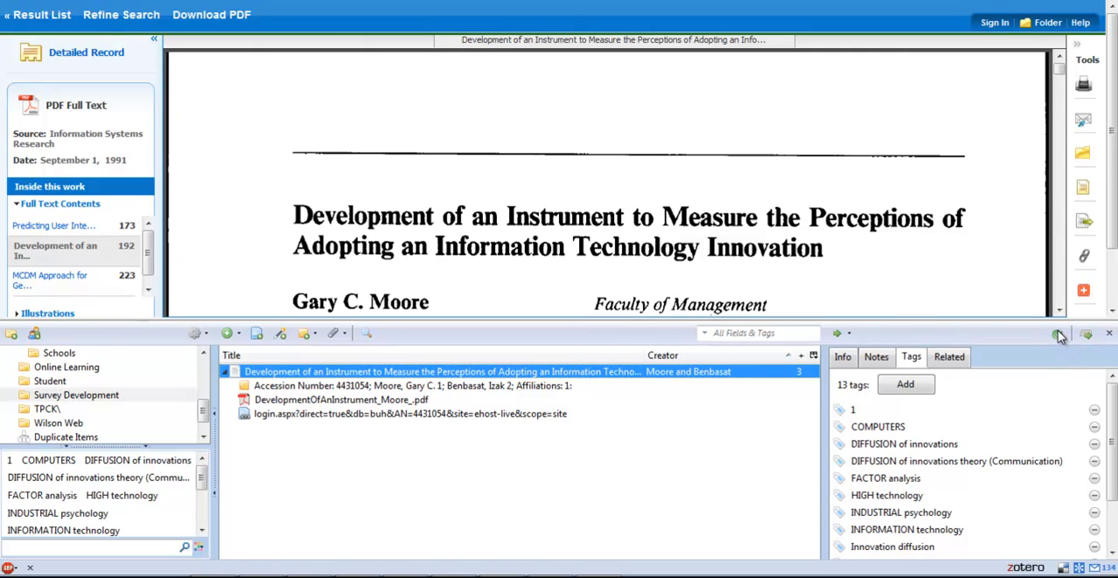